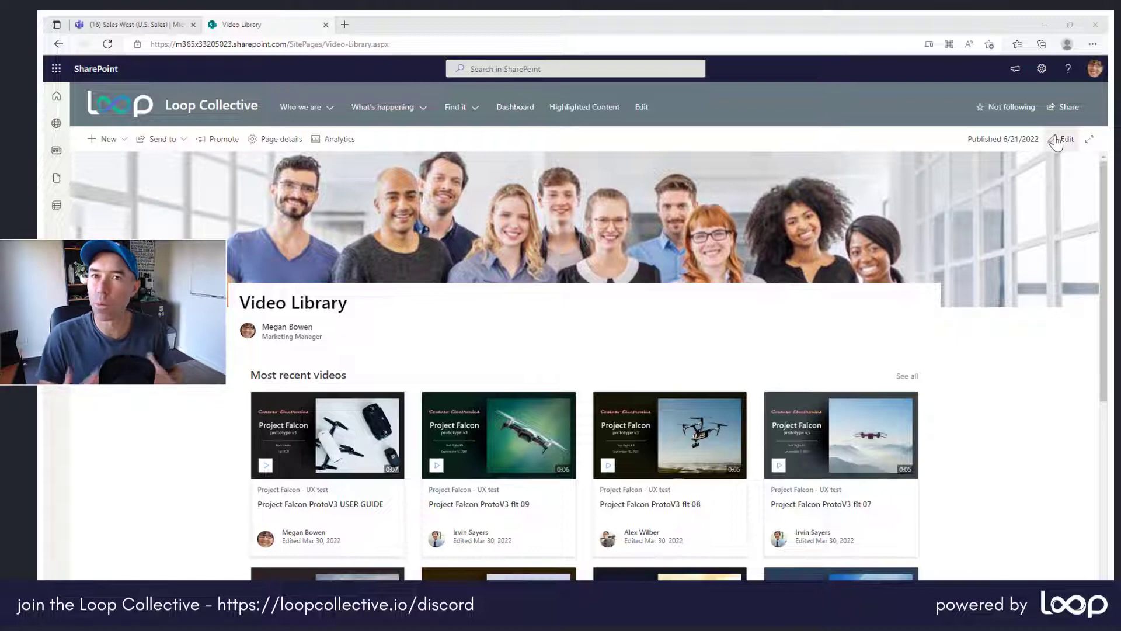
# Open the Video Library page for editing and delete its existing Highlighted content web part.
pyautogui.click(1060, 139)
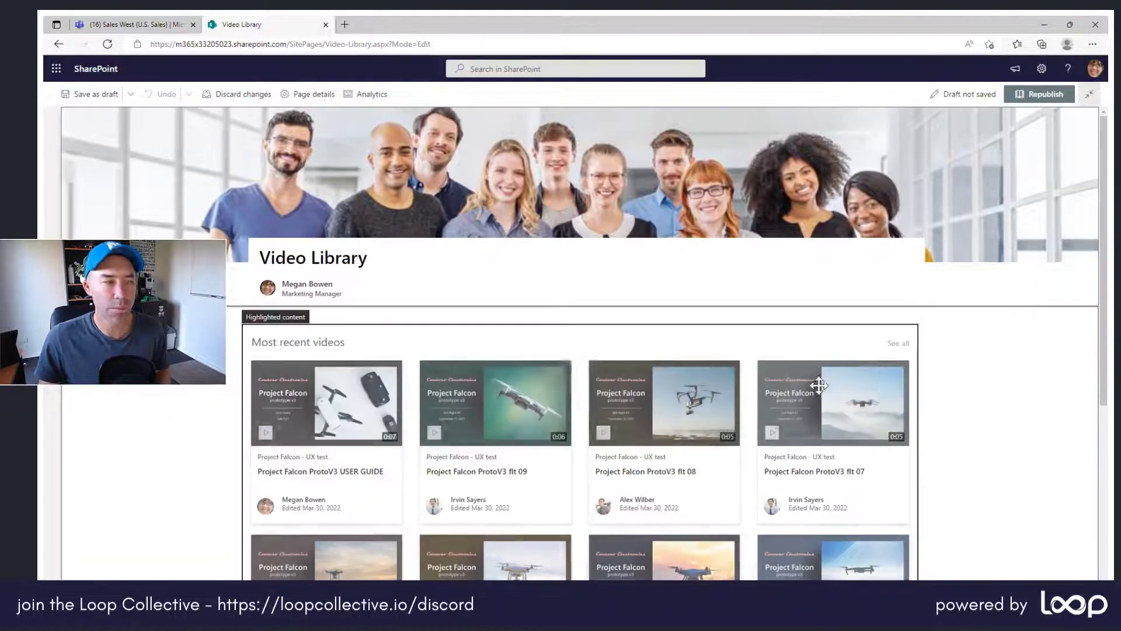
pyautogui.click(388, 341)
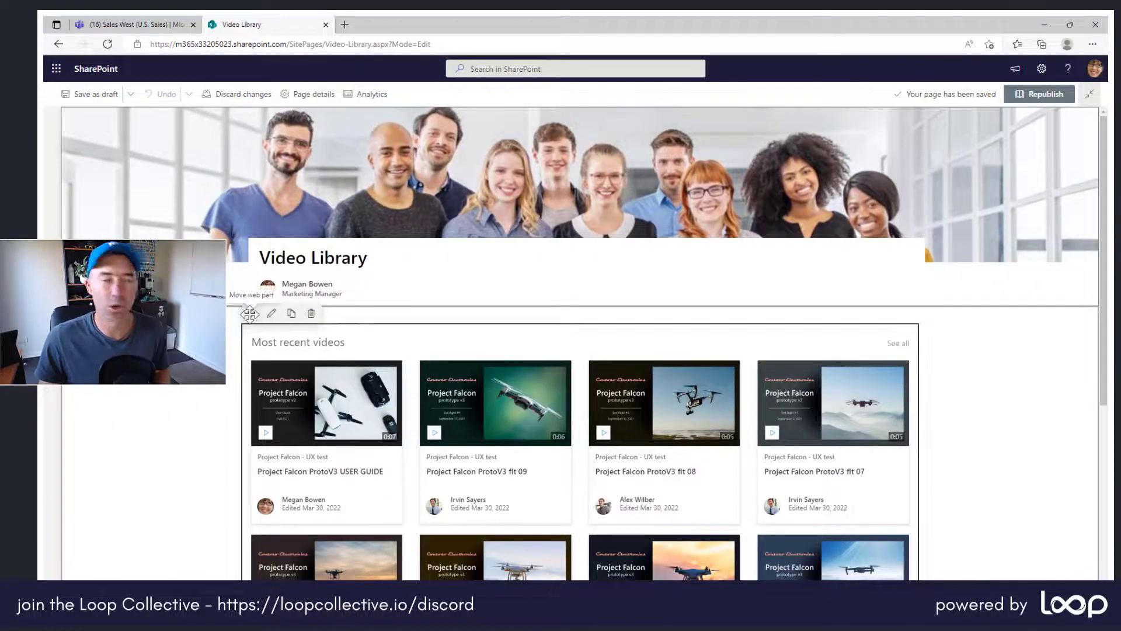
pyautogui.click(311, 313)
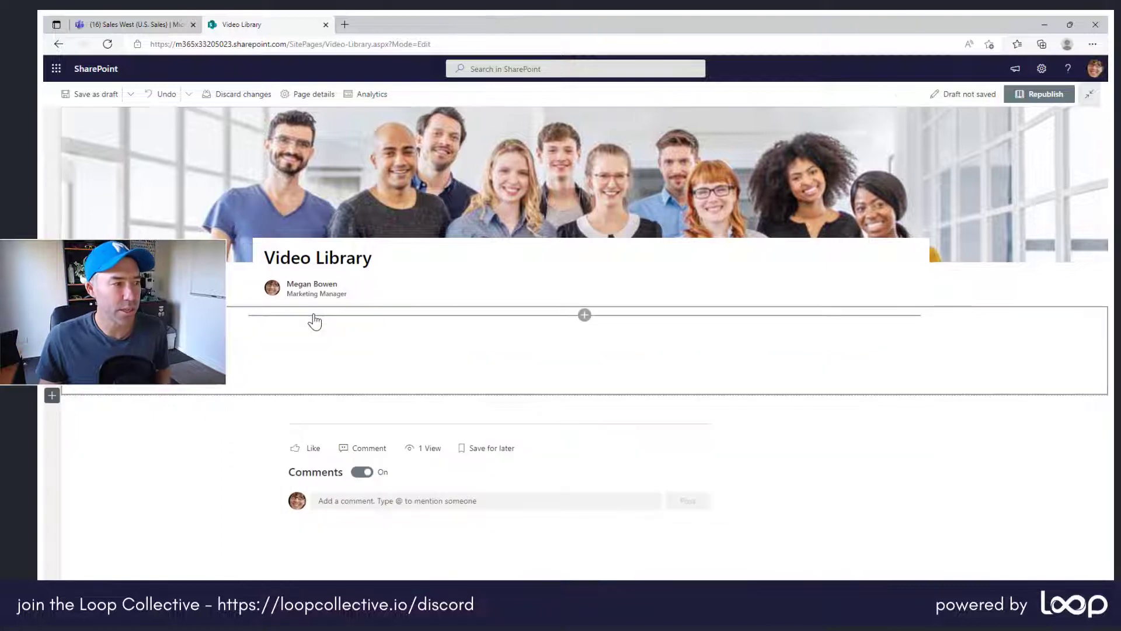
# Add a new Highlighted content web part to the empty section below the page title.
pyautogui.click(584, 316)
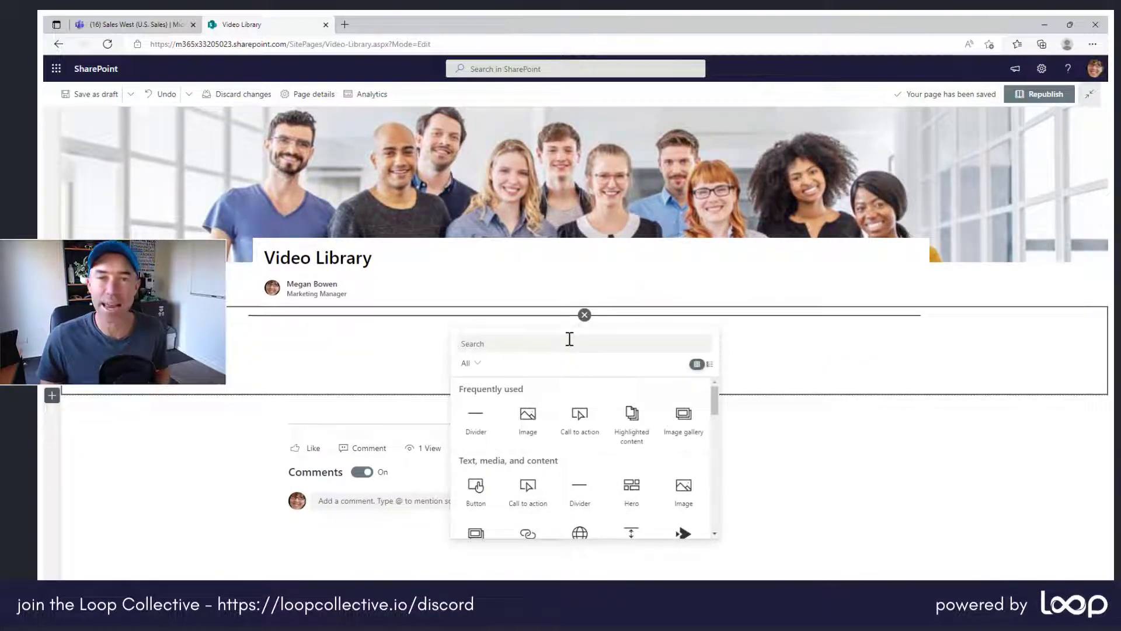
pyautogui.write('hig')
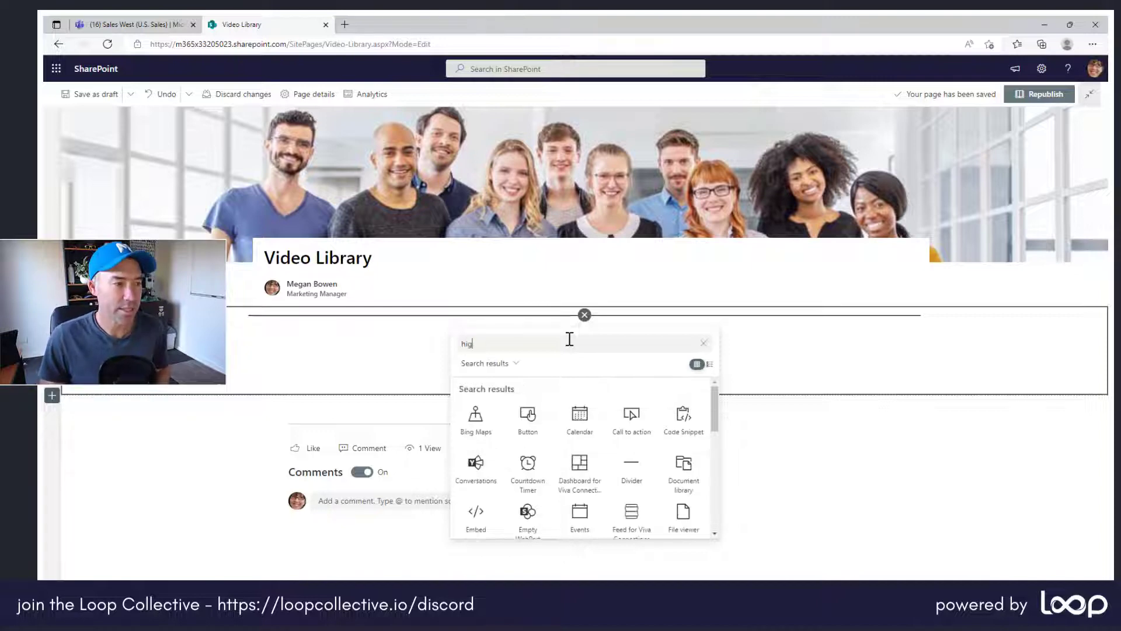
pyautogui.click(528, 425)
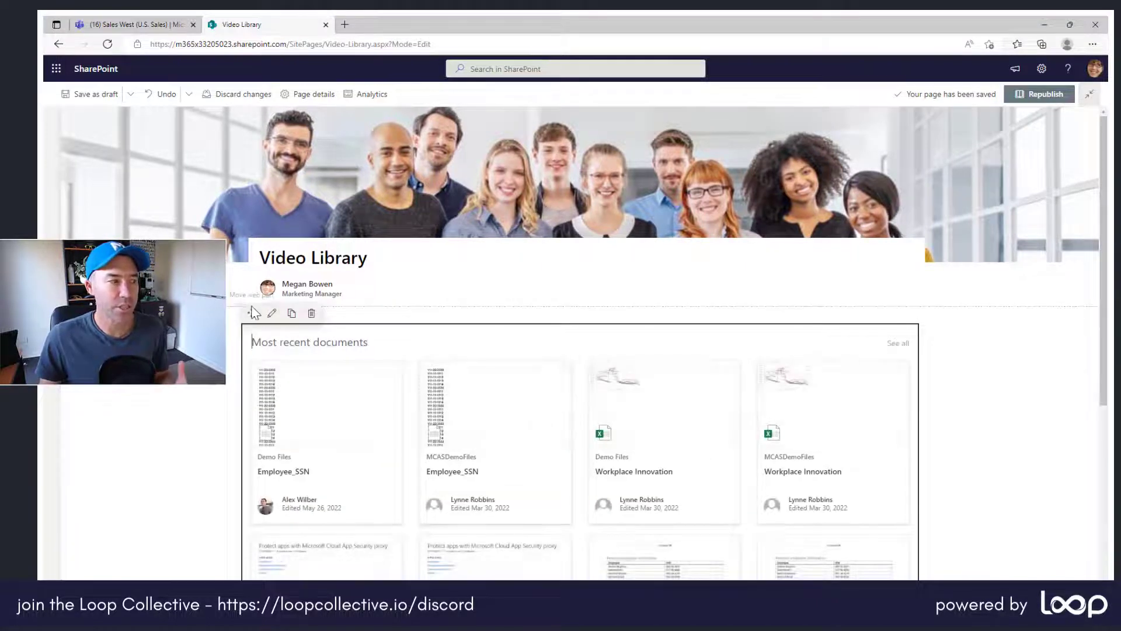
# Configure the Highlighted content web part with All sites as its source and Videos as its content type.
pyautogui.click(273, 314)
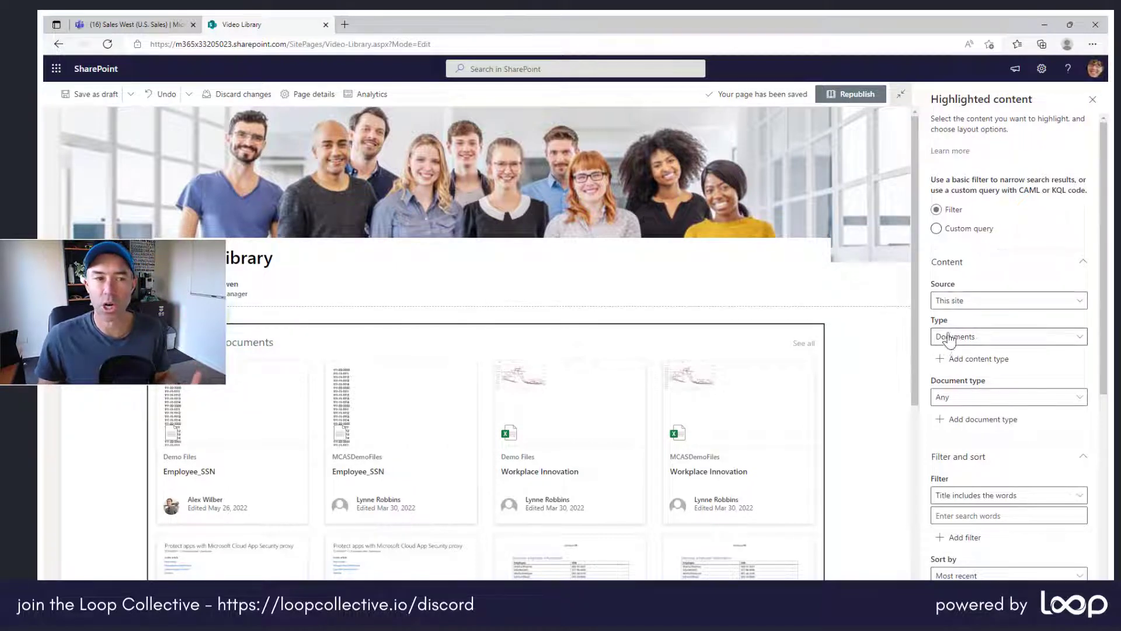
pyautogui.click(951, 305)
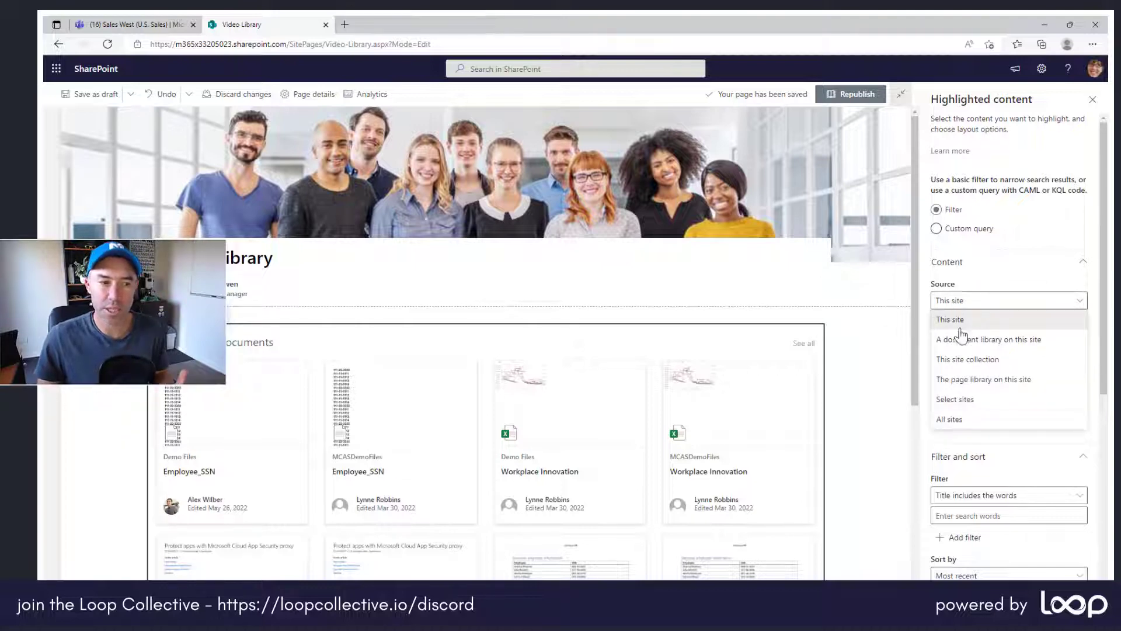
pyautogui.click(965, 421)
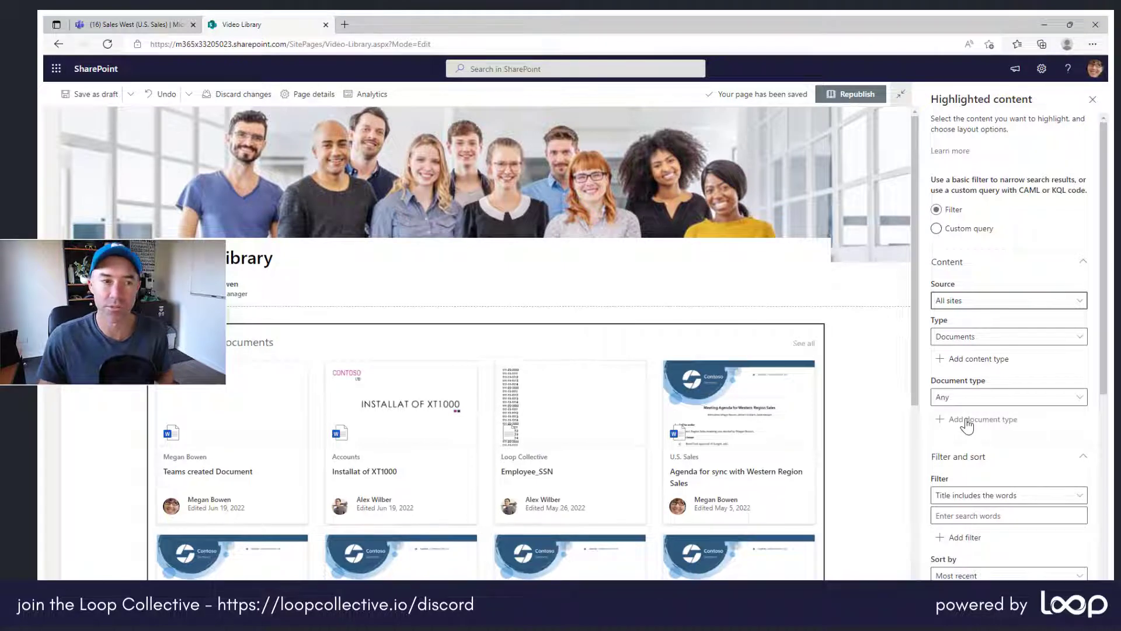
pyautogui.click(956, 342)
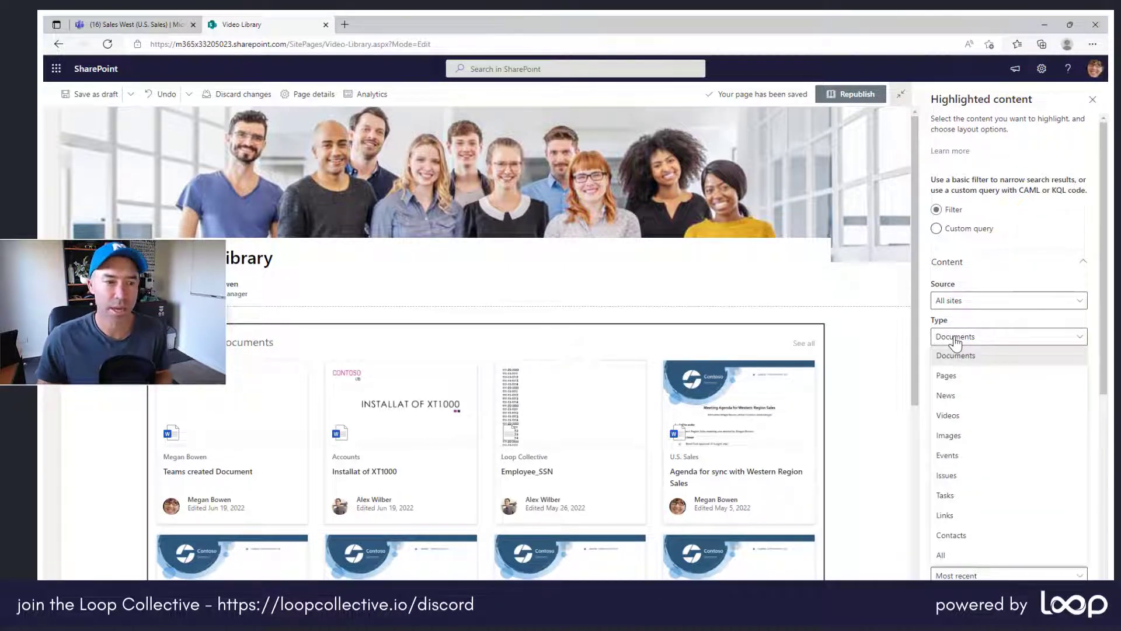
pyautogui.click(948, 416)
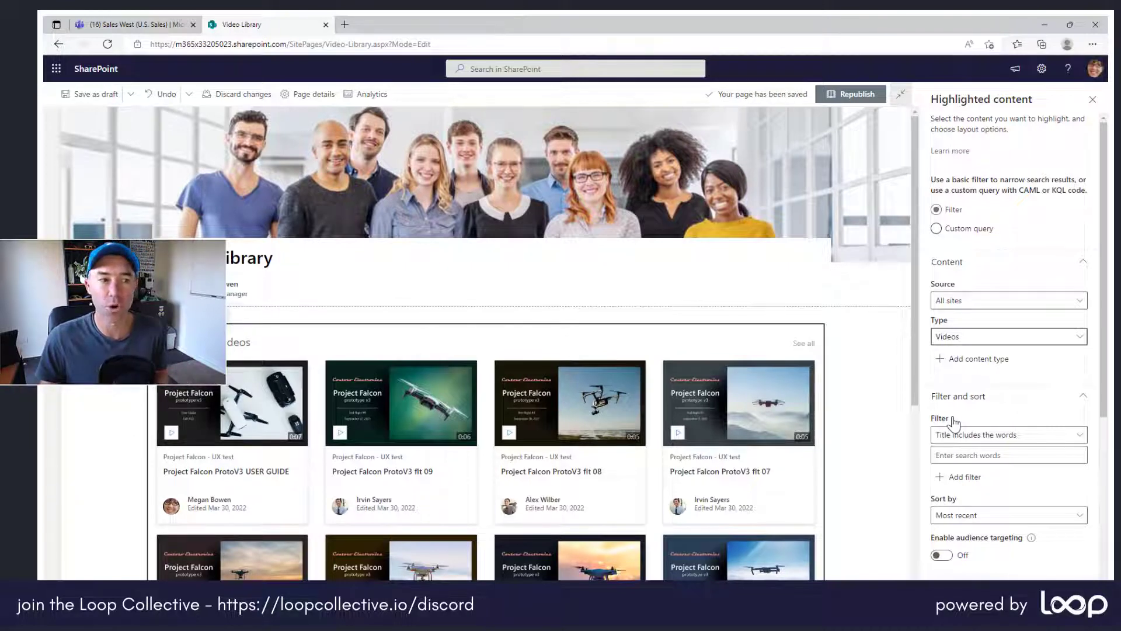
pyautogui.click(987, 310)
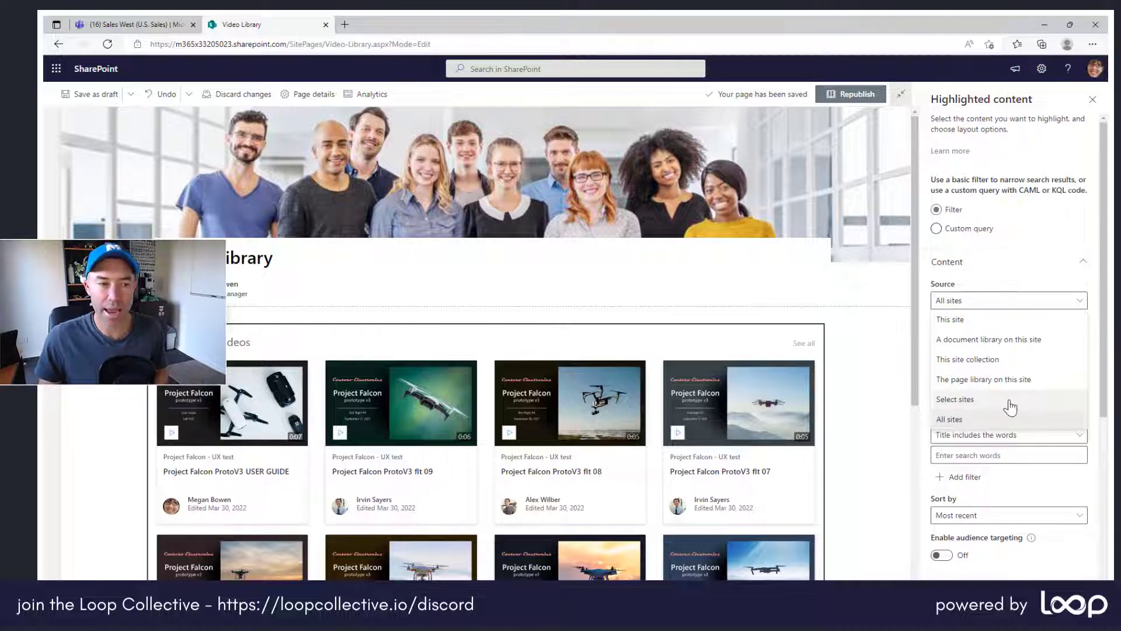
pyautogui.click(1033, 495)
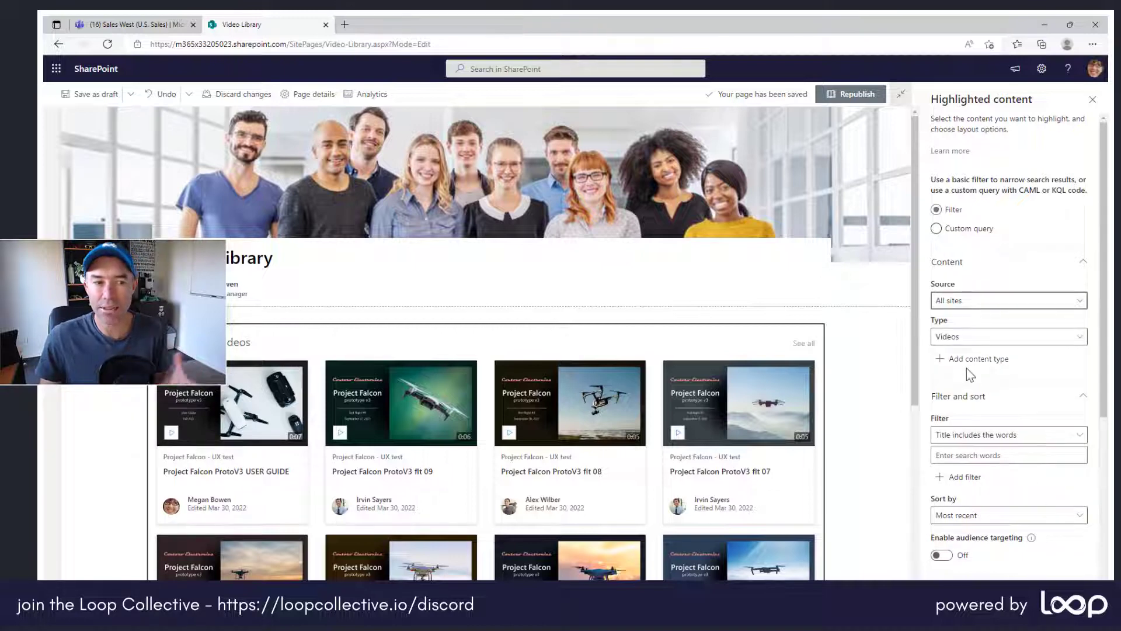
# Try the List, Carousel, Filmstrip and Compact layouts for the videos, and return to the Grid layout.
pyautogui.scroll(-1, 1002, 400)
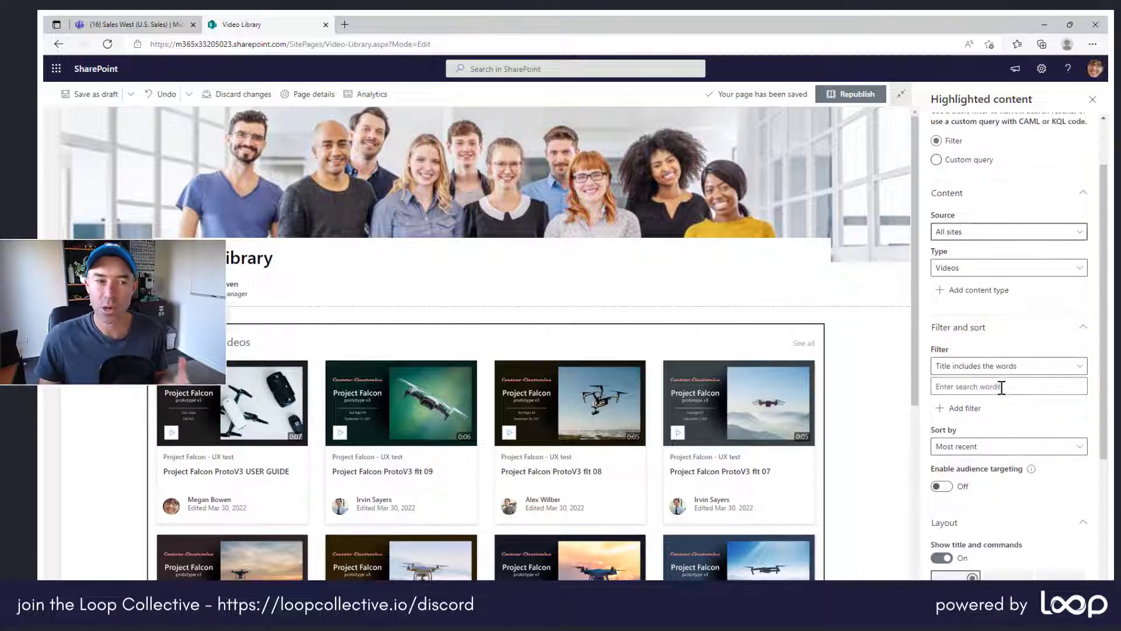
pyautogui.scroll(-1, 972, 366)
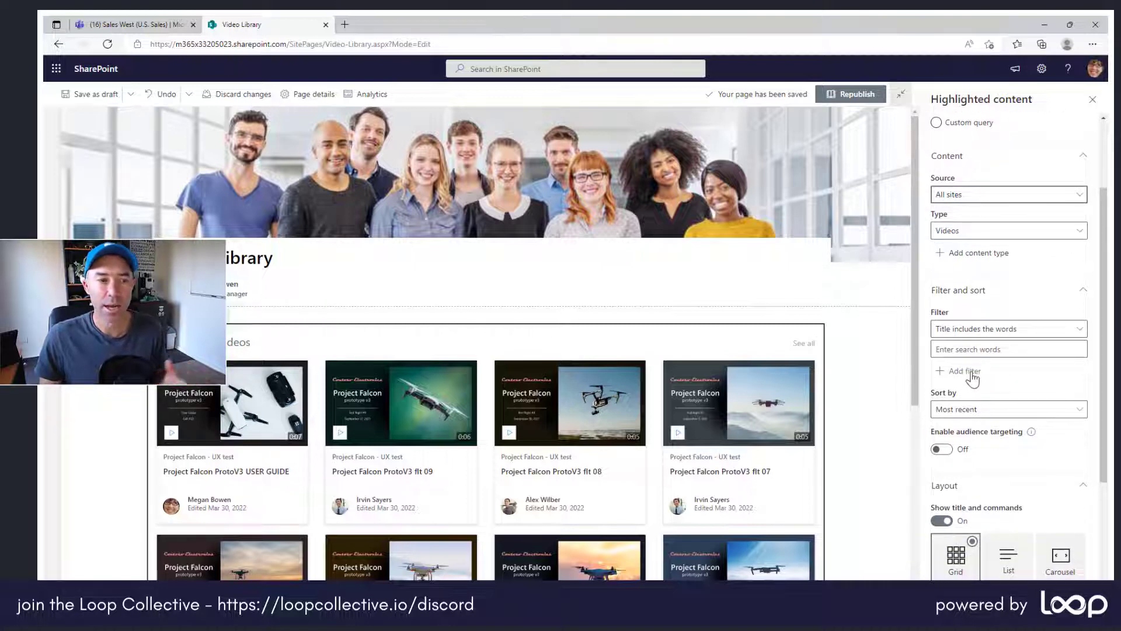
pyautogui.scroll(-2, 974, 409)
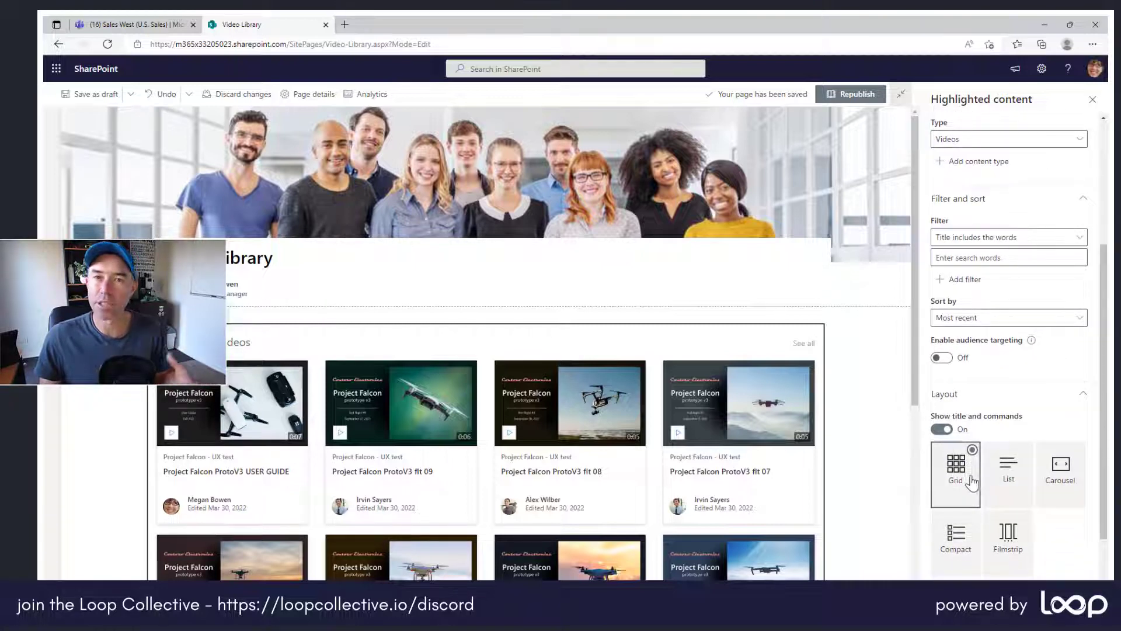
pyautogui.scroll(-1, 973, 479)
pyautogui.click(1015, 428)
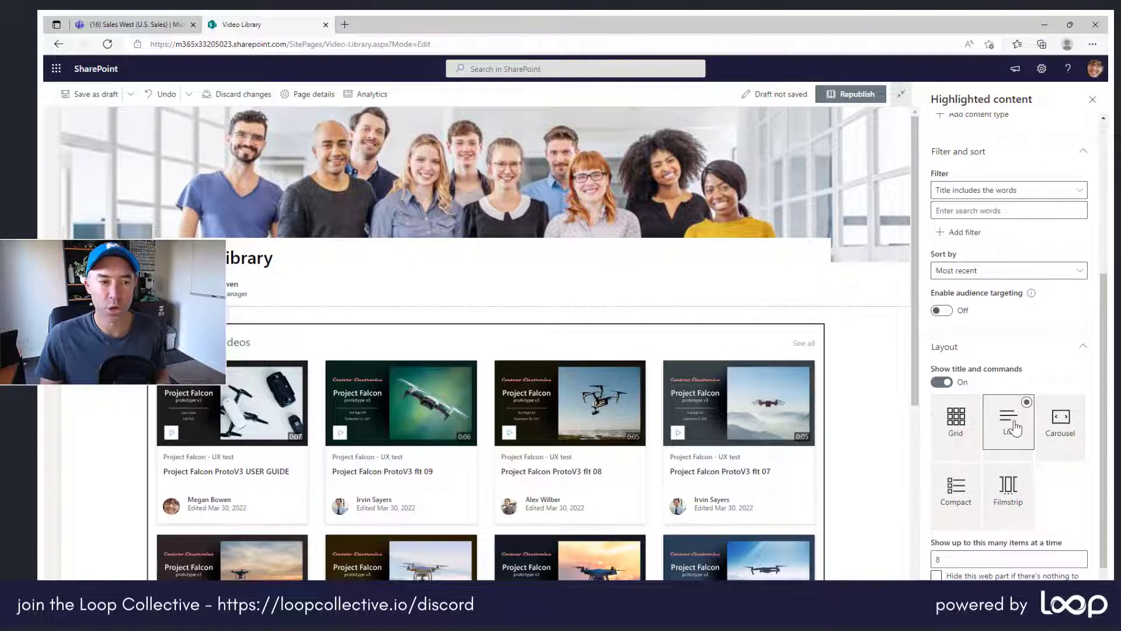
pyautogui.click(1069, 435)
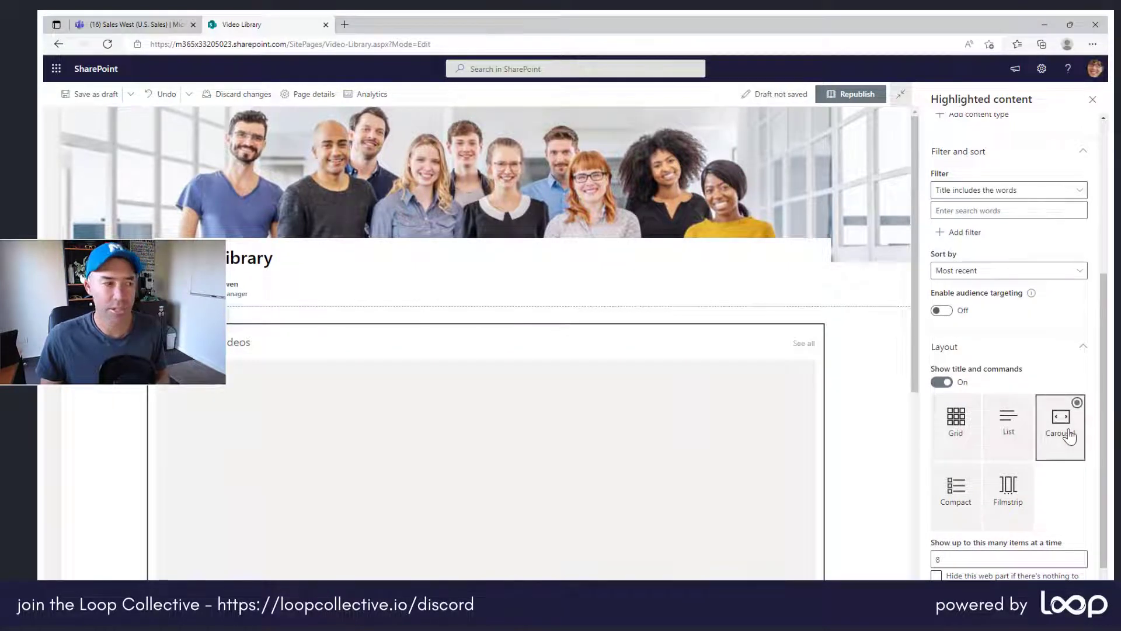
pyautogui.click(1010, 496)
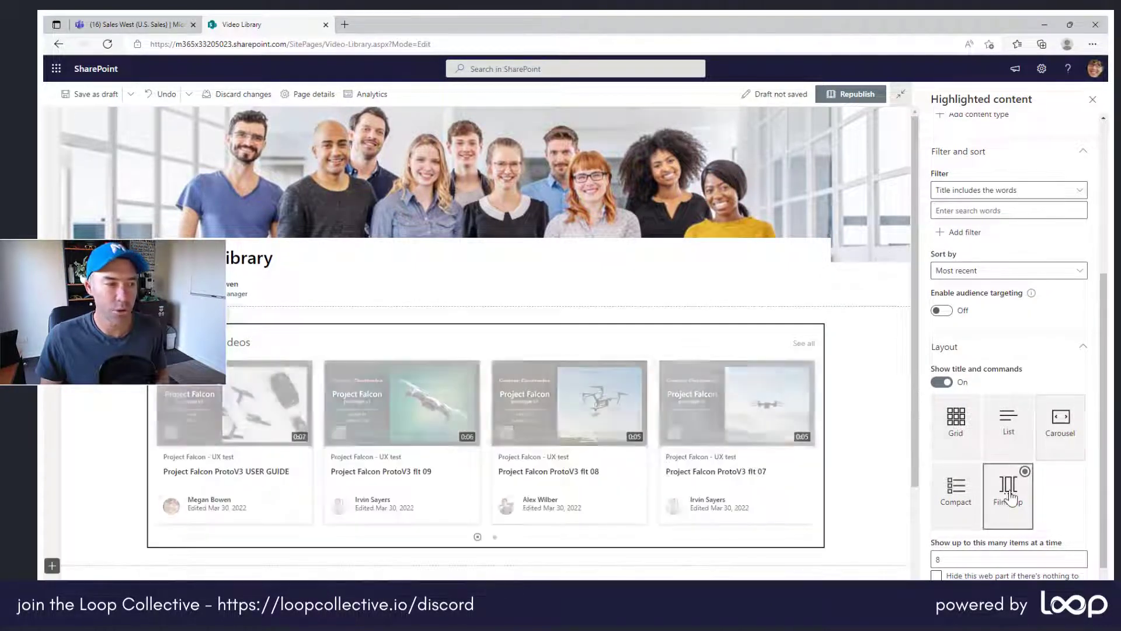
pyautogui.click(956, 495)
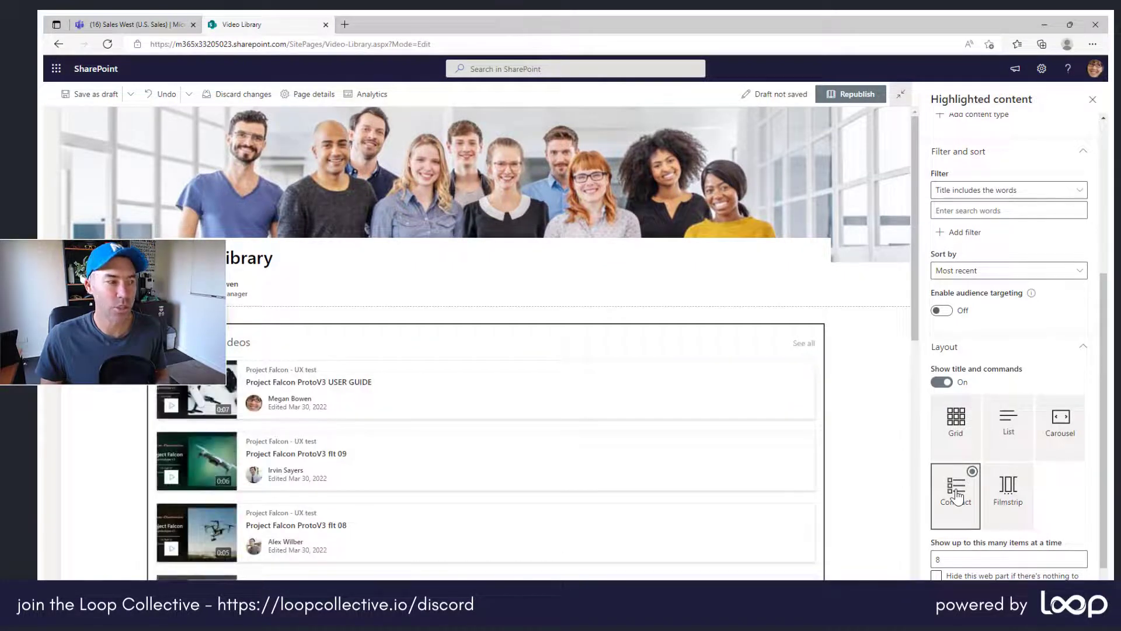
pyautogui.click(956, 419)
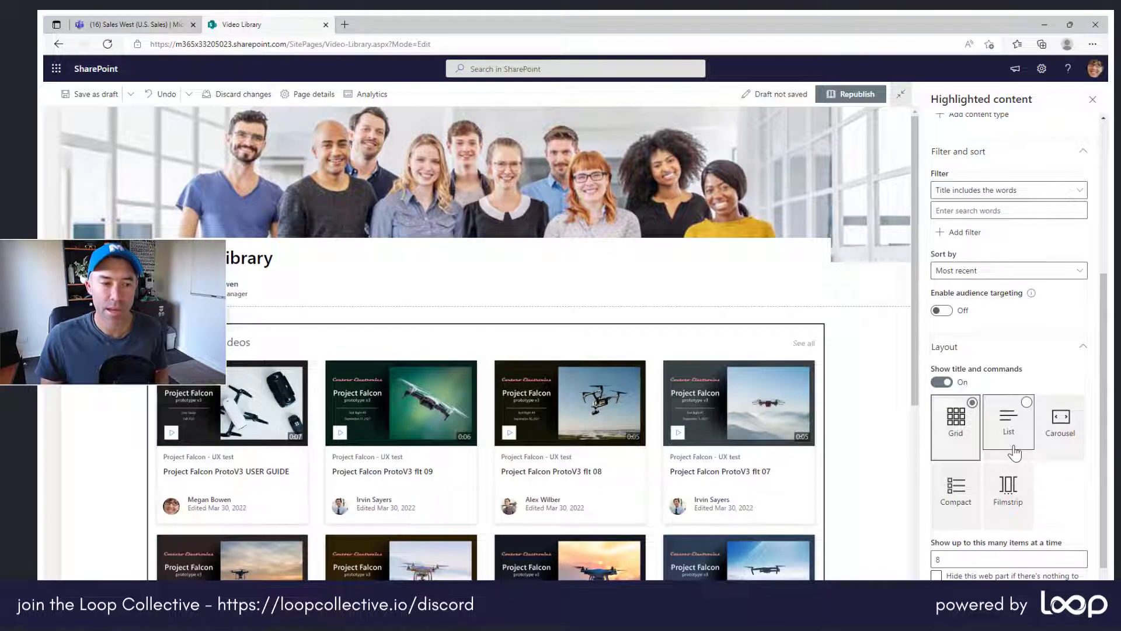
# Republish the Video Library page with the reconfigured Highlighted content web part.
pyautogui.scroll(-1, 1015, 453)
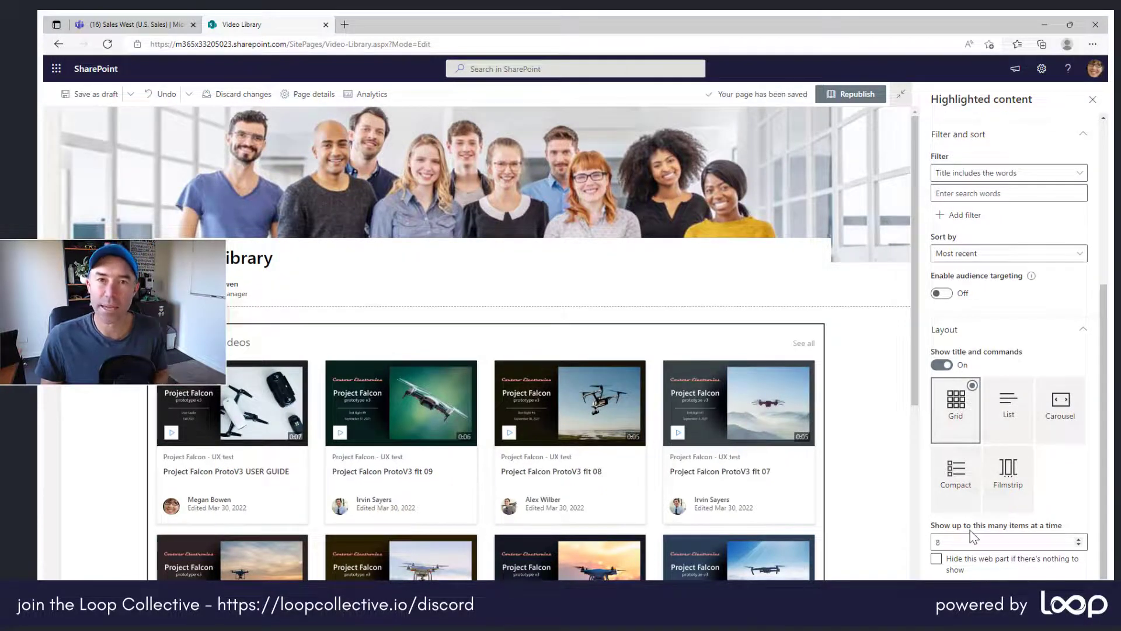
pyautogui.scroll(5, 979, 532)
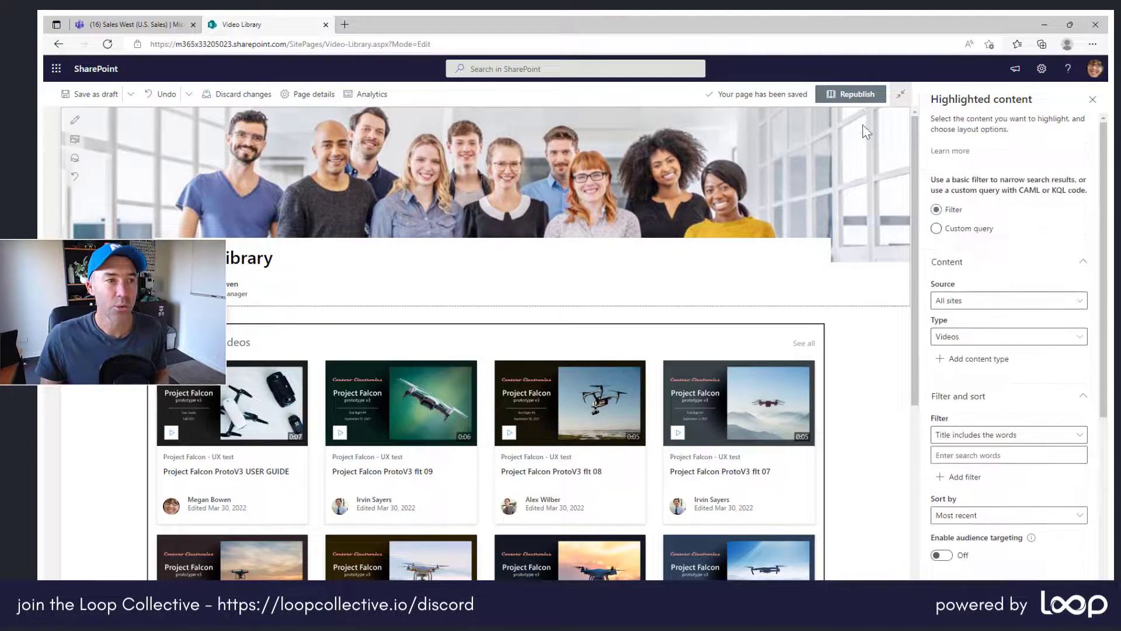
pyautogui.click(858, 95)
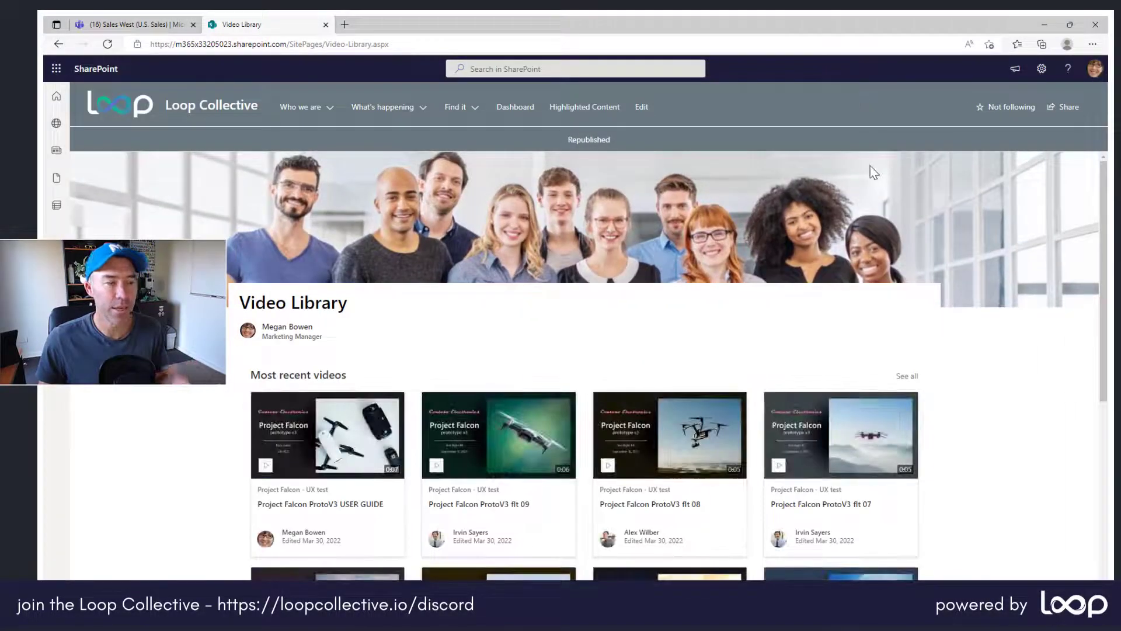
# Copy the Video Library page's URL and switch to the Sales West channel in Microsoft Teams.
pyautogui.scroll(-2, 898, 362)
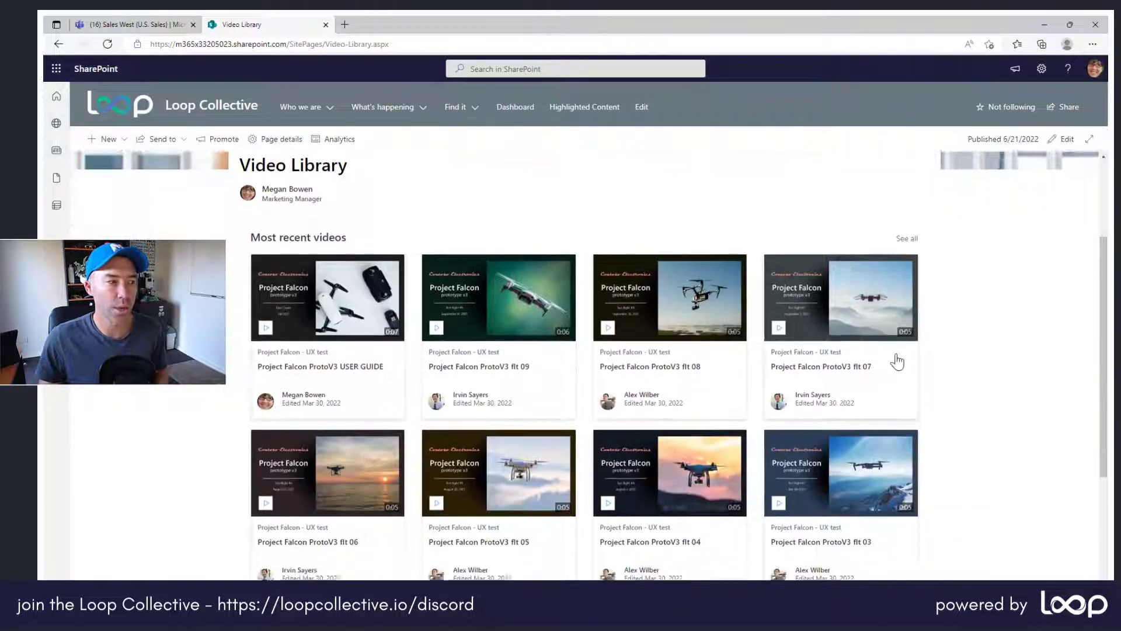
pyautogui.scroll(-3, 897, 362)
pyautogui.scroll(5, 896, 359)
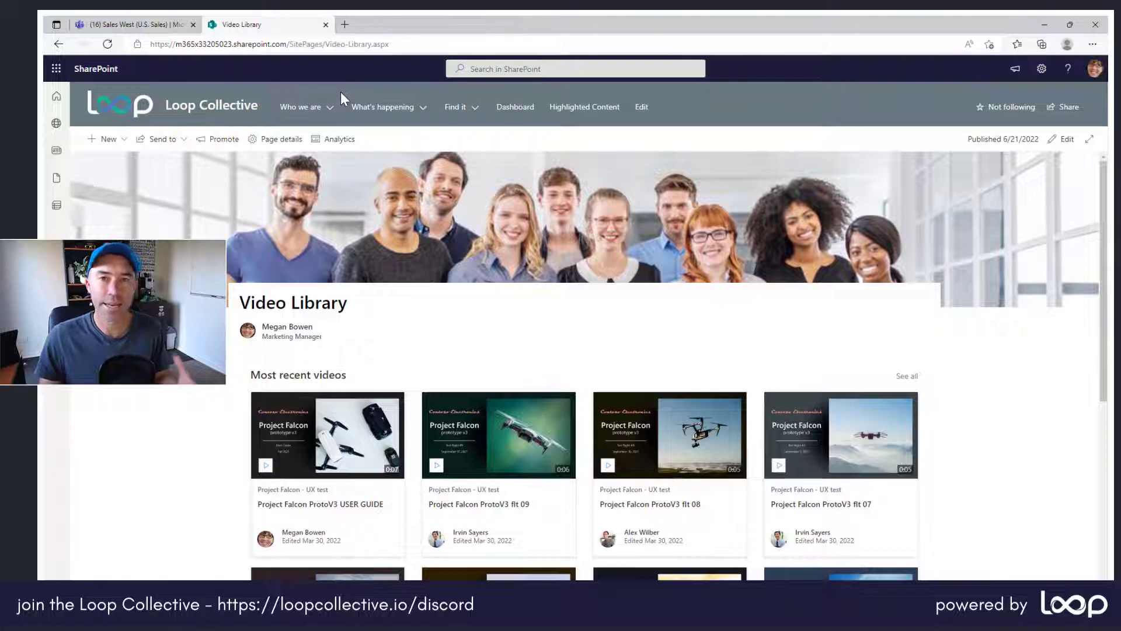
pyautogui.click(327, 44)
pyautogui.hotkey('ctrl', 'c')
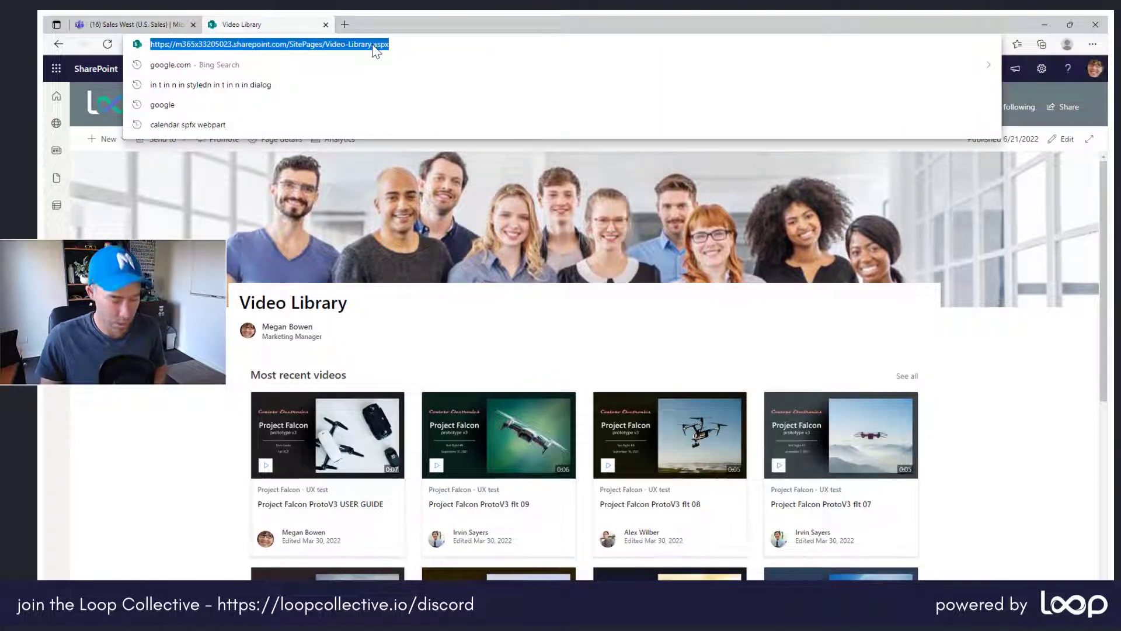
pyautogui.click(153, 25)
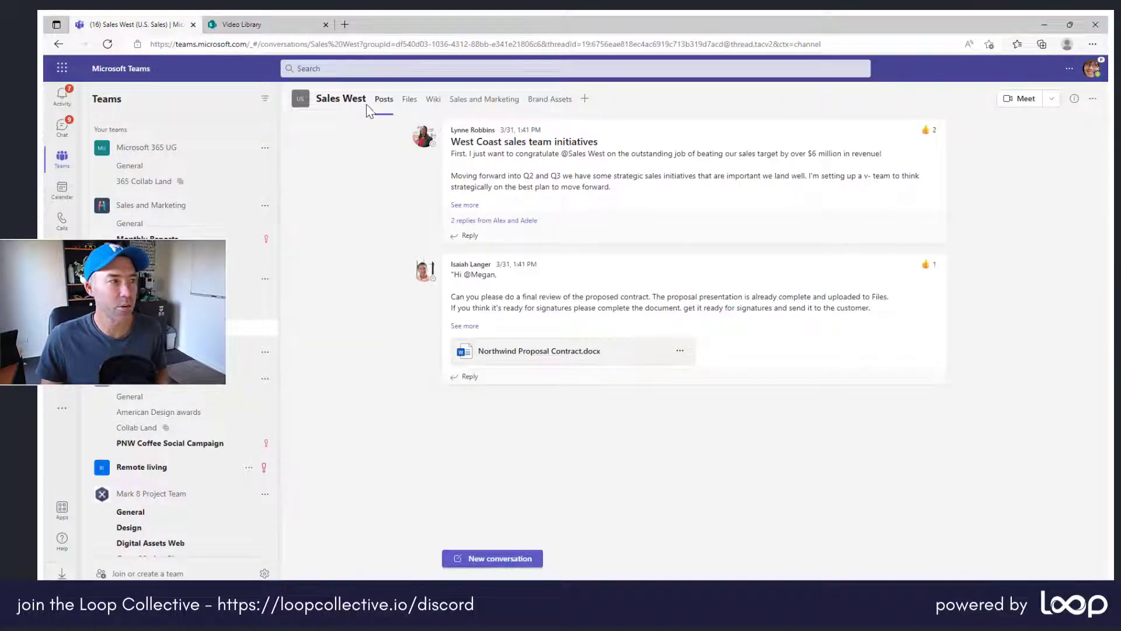
# Add a SharePoint tab to the Sales West channel from any SharePoint site, using the copied page link and without posting to the channel.
pyautogui.click(585, 99)
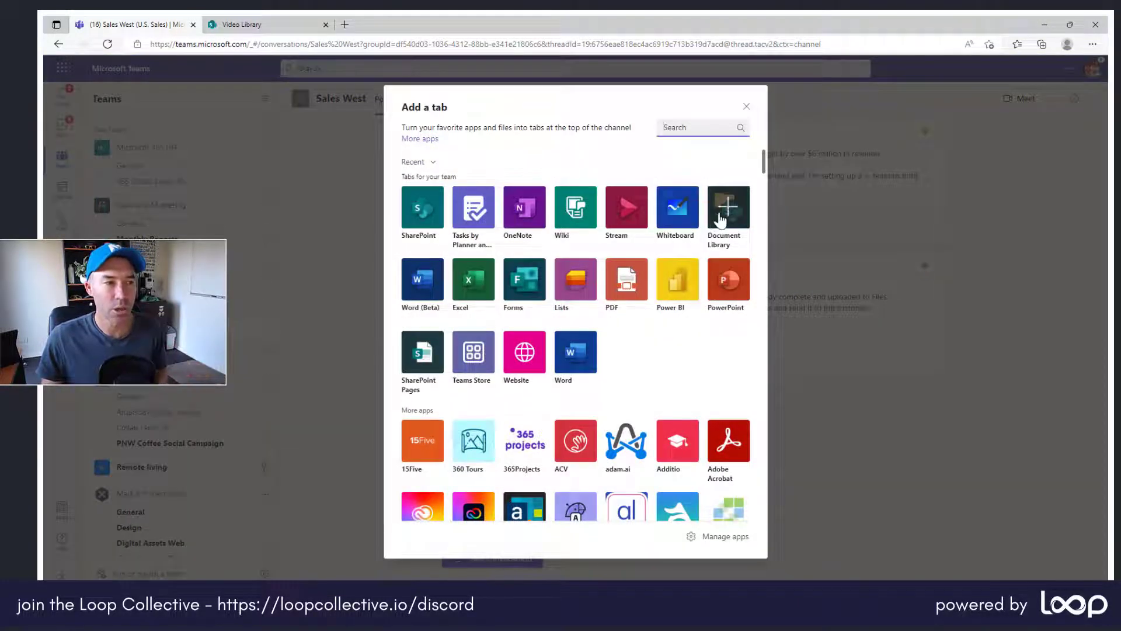
pyautogui.click(424, 220)
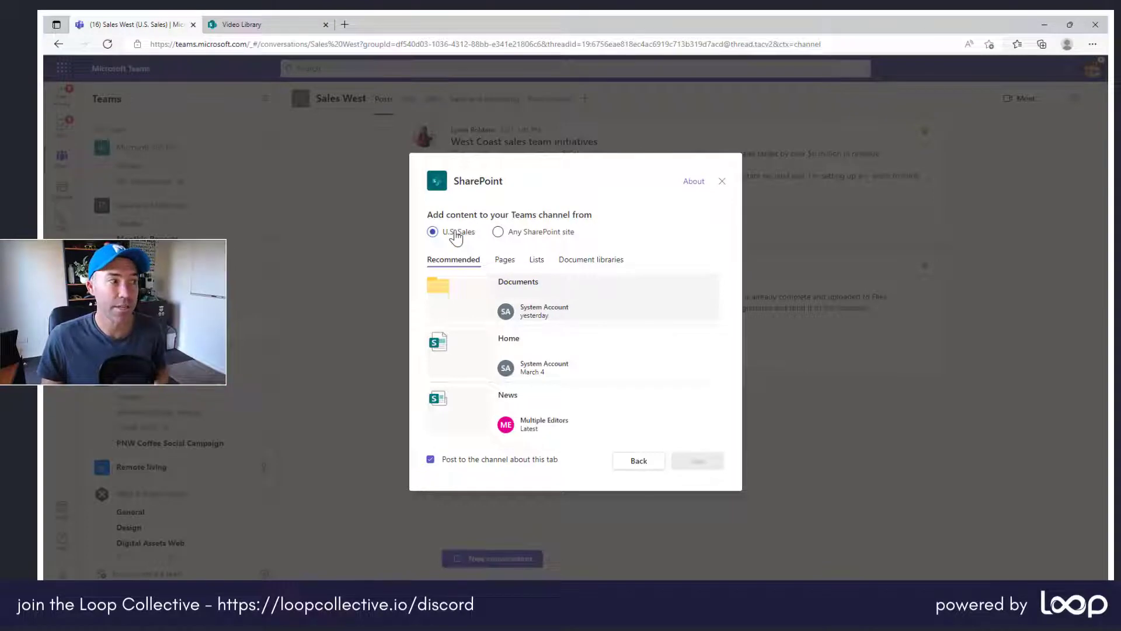
pyautogui.click(527, 236)
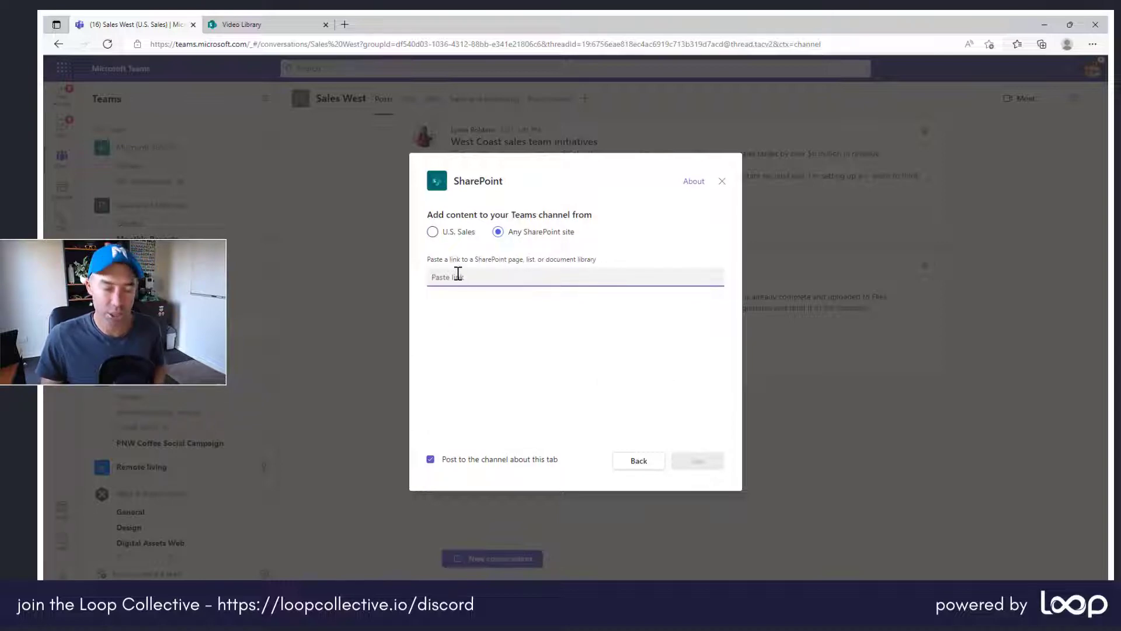
pyautogui.hotkey('ctrl', 'v')
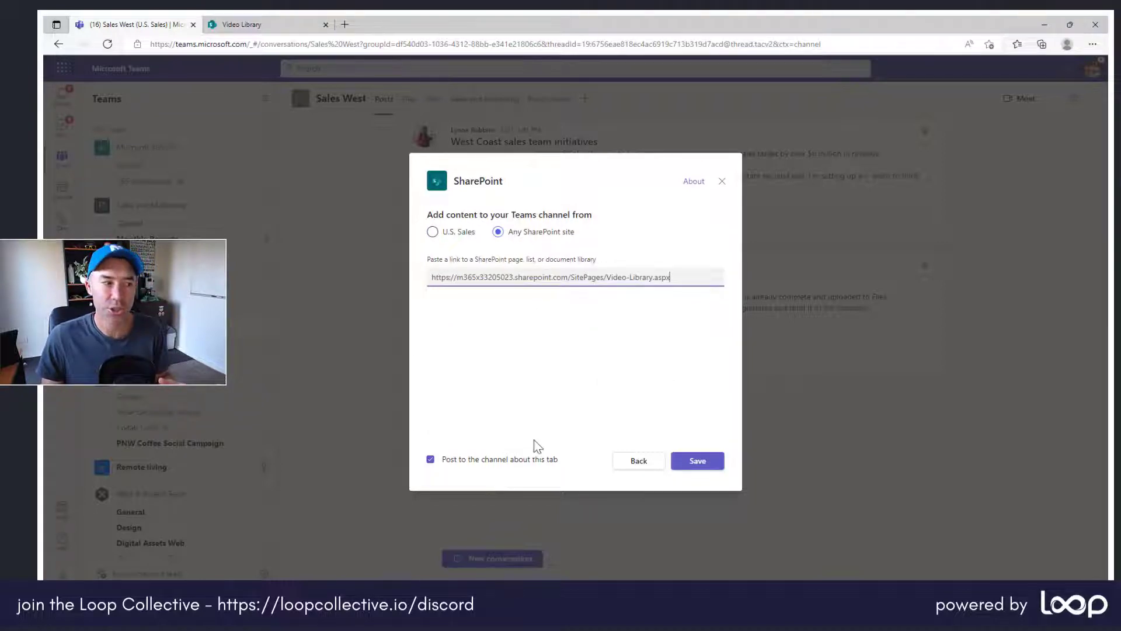
pyautogui.click(523, 461)
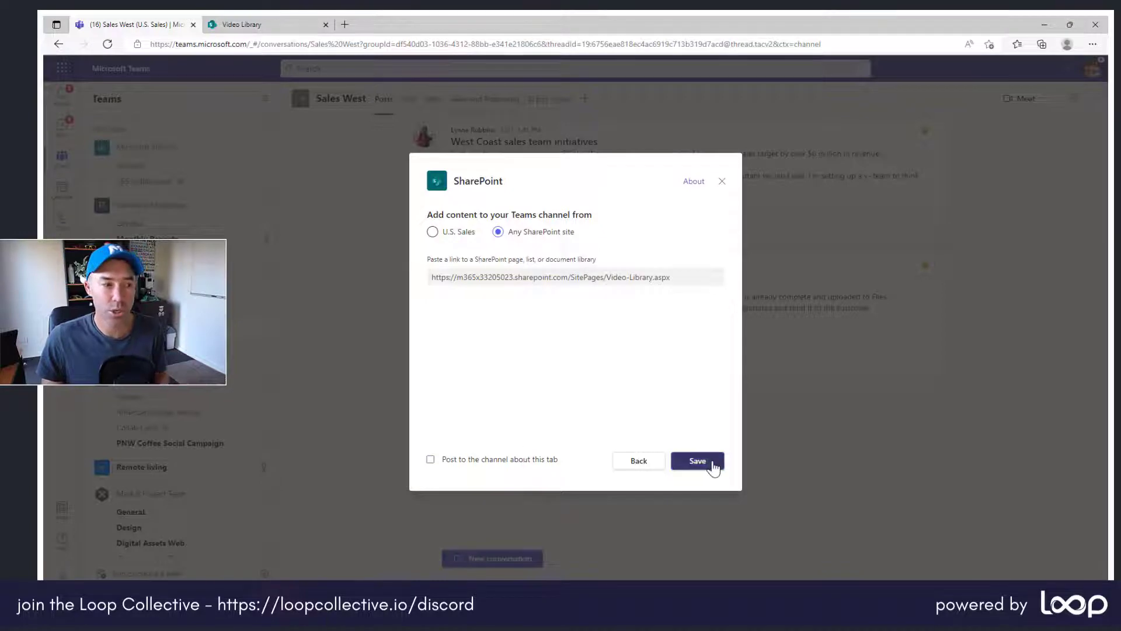
pyautogui.click(713, 465)
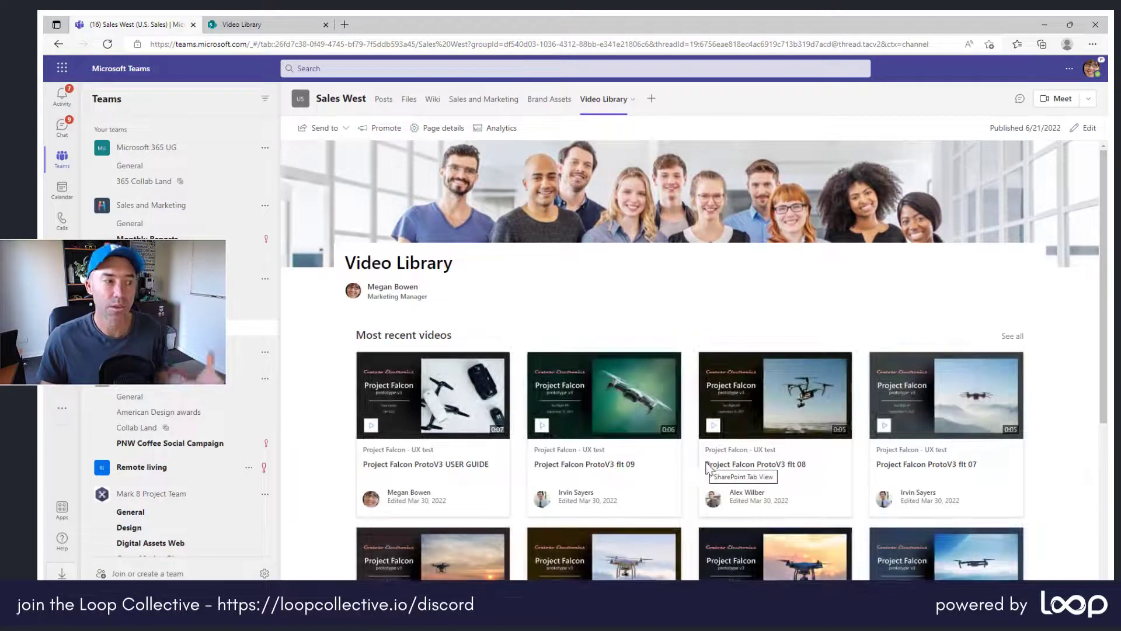
pyautogui.scroll(-2, 709, 461)
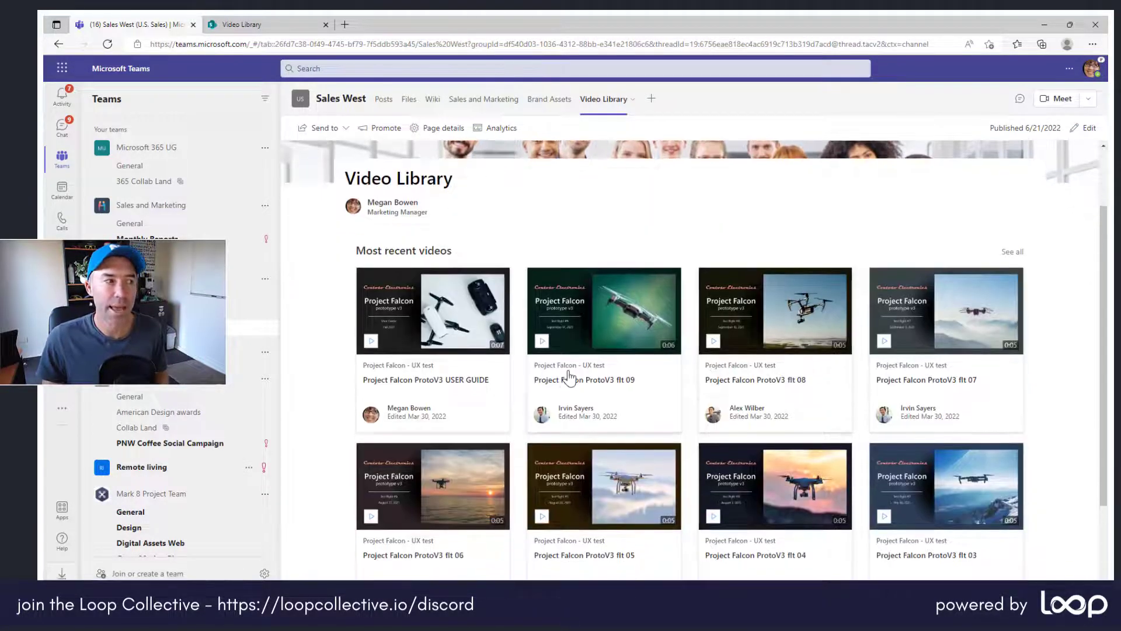
pyautogui.scroll(2, 567, 383)
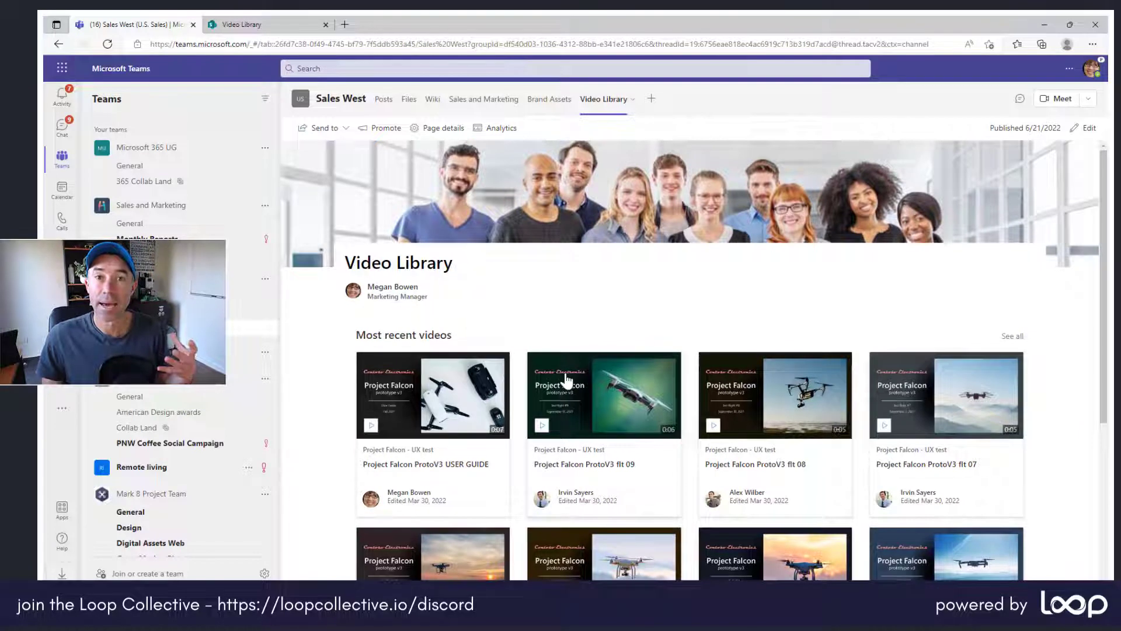